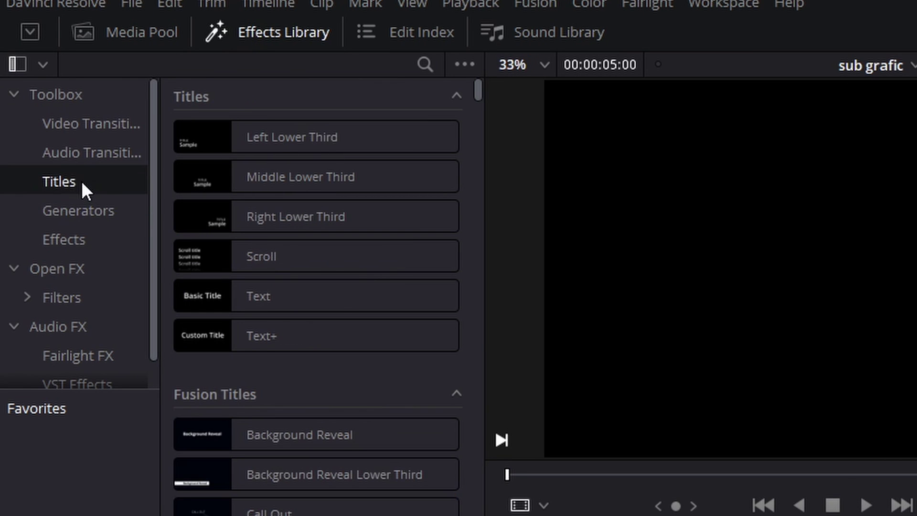
Place a Text title on V2 above the city clip and clear its 'Basic Title' placeholder in Rich Text
left_click_drag(273, 296, 167, 334)
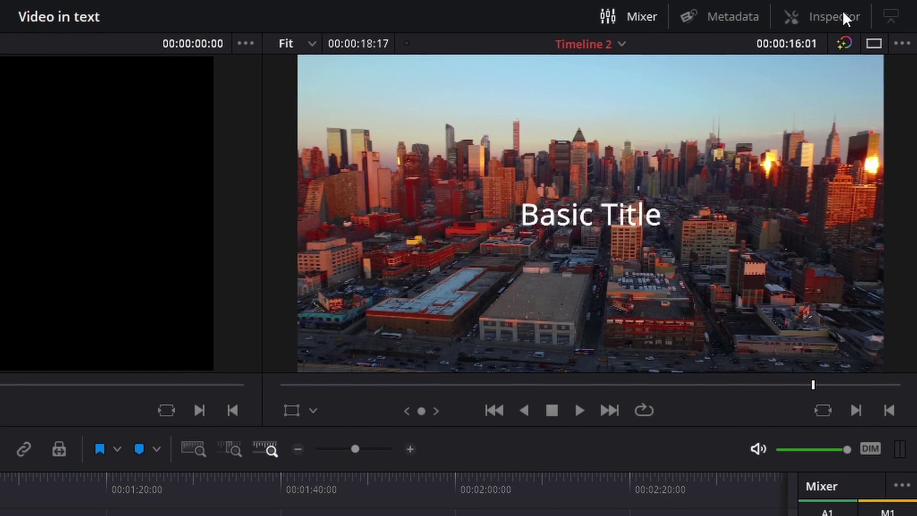
left_click(871, 28)
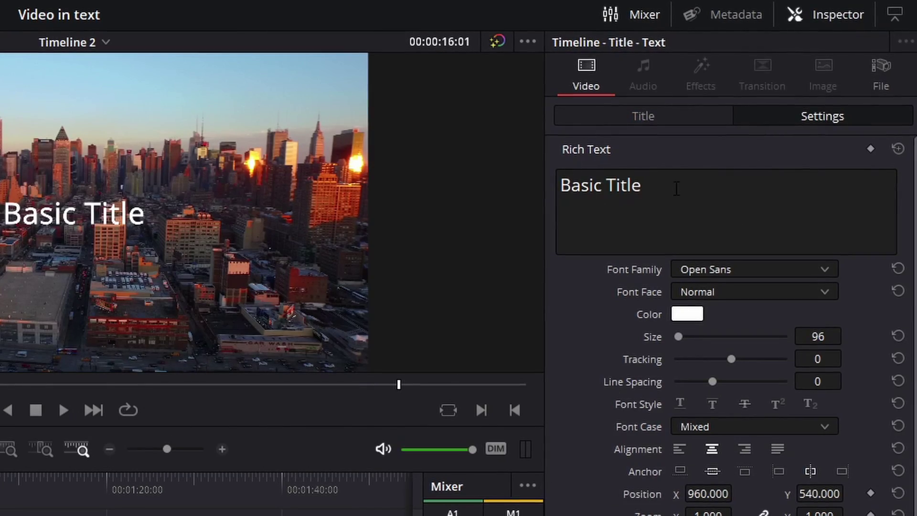
left_click(673, 192)
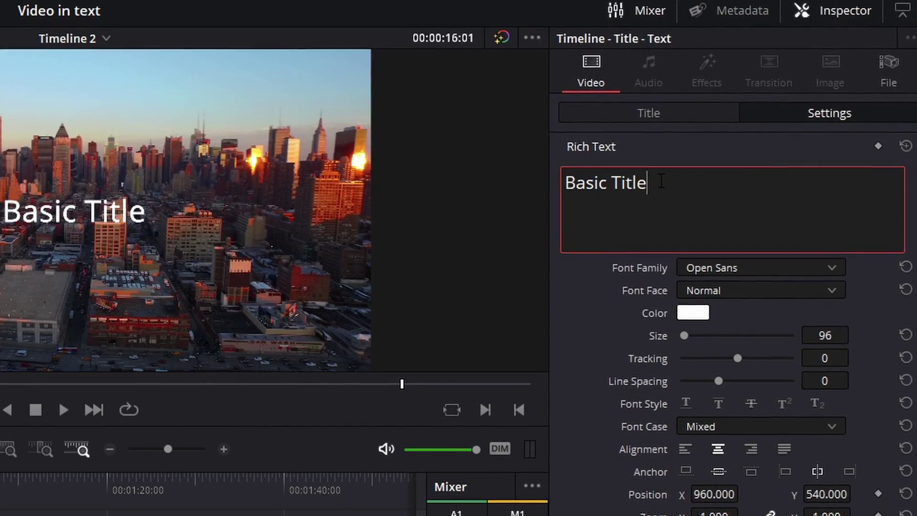
double_click(648, 185)
left_click_drag(651, 185, 555, 186)
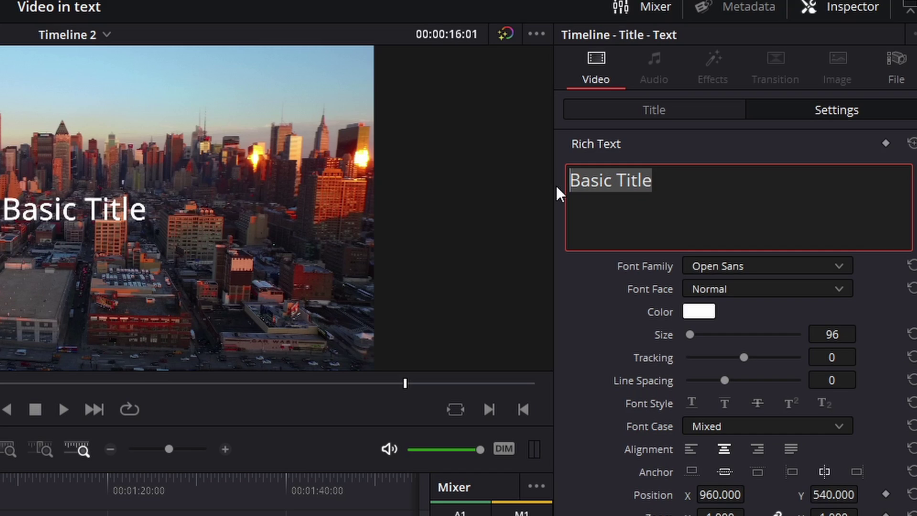
key("Delete")
type("N")
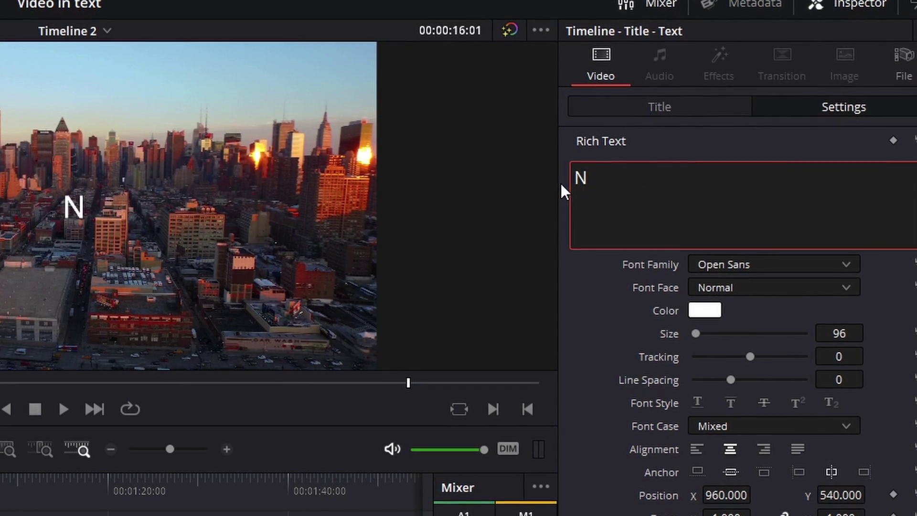
type("e")
type("w ")
type("Y")
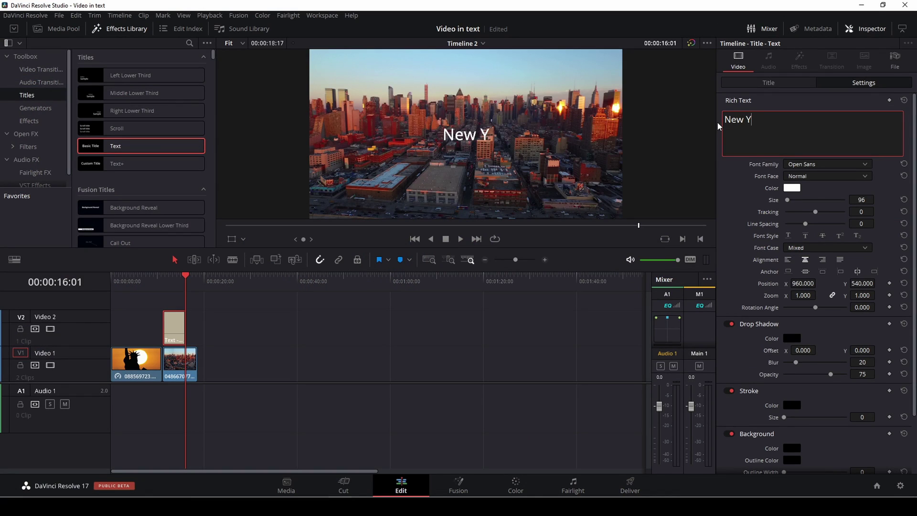
type("ork")
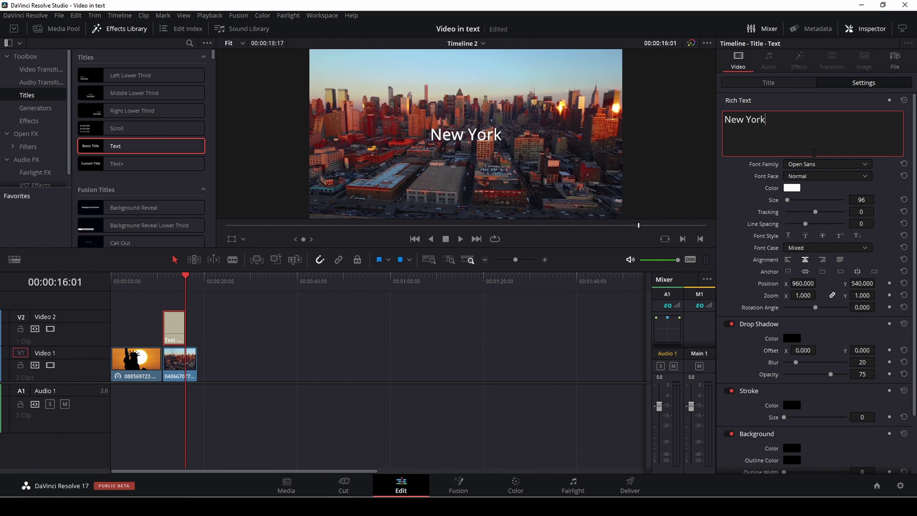
Set the title font to Segoe UI Black and raise its size to about 367
left_click(832, 164)
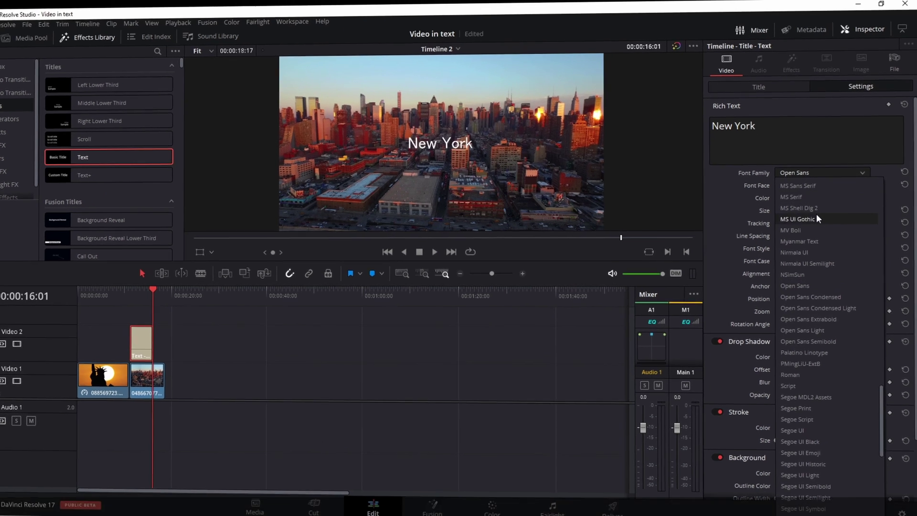
scroll(788, 308, "down", 4)
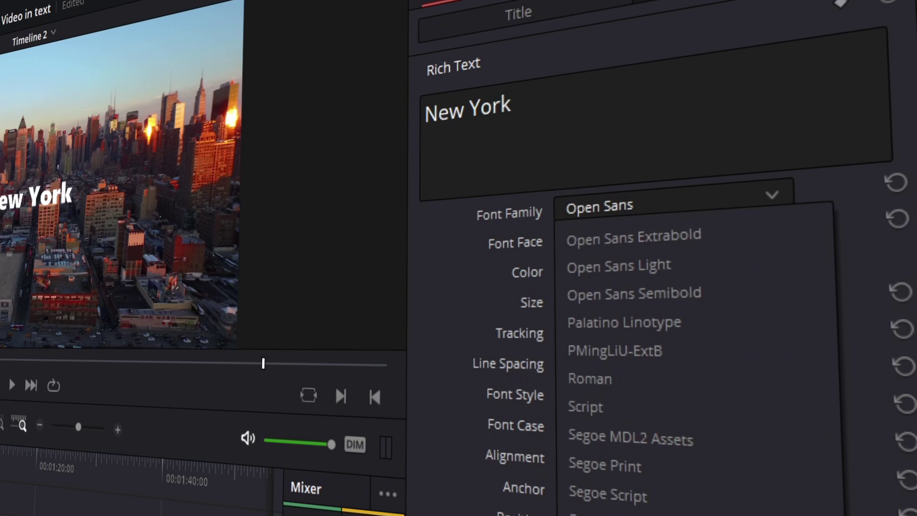
left_click(644, 501)
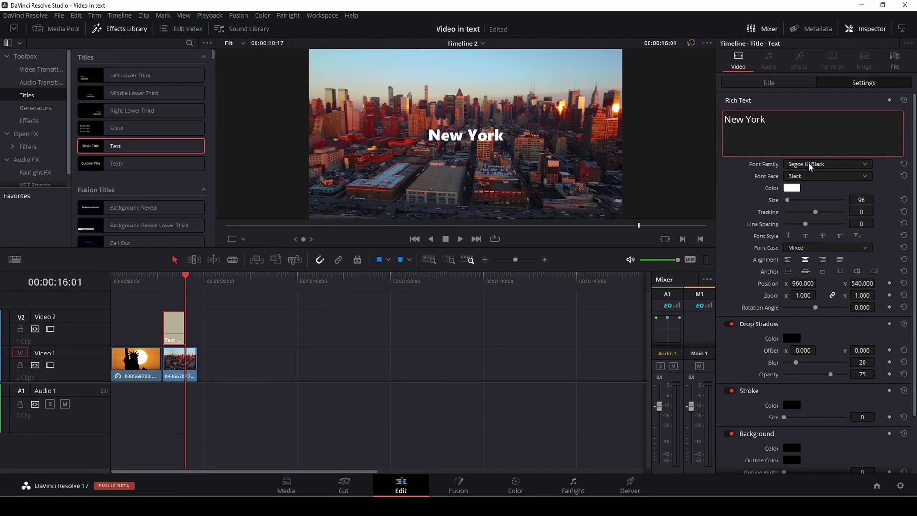
left_click_drag(788, 201, 790, 203)
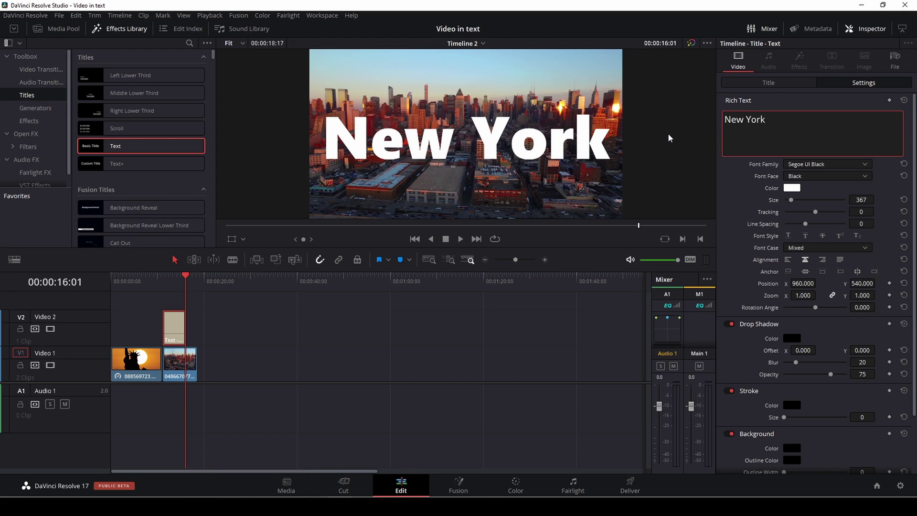
Try Color and Add composite modes on the title, then settle on Alpha
left_click(180, 322)
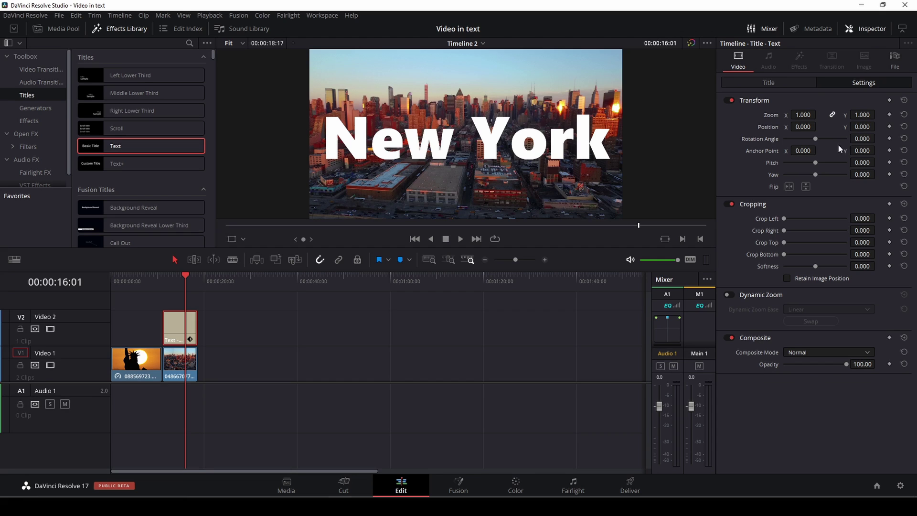
left_click(777, 82)
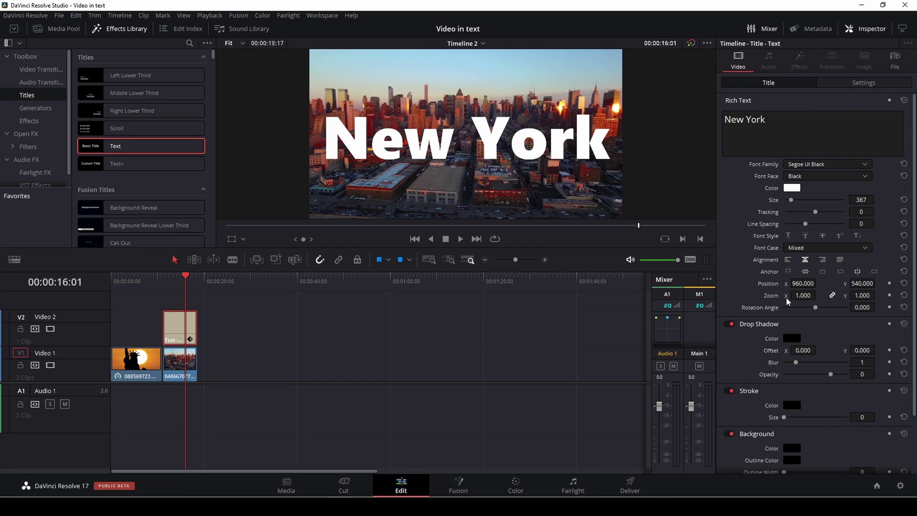
left_click(837, 81)
scroll(817, 287, "down", 3)
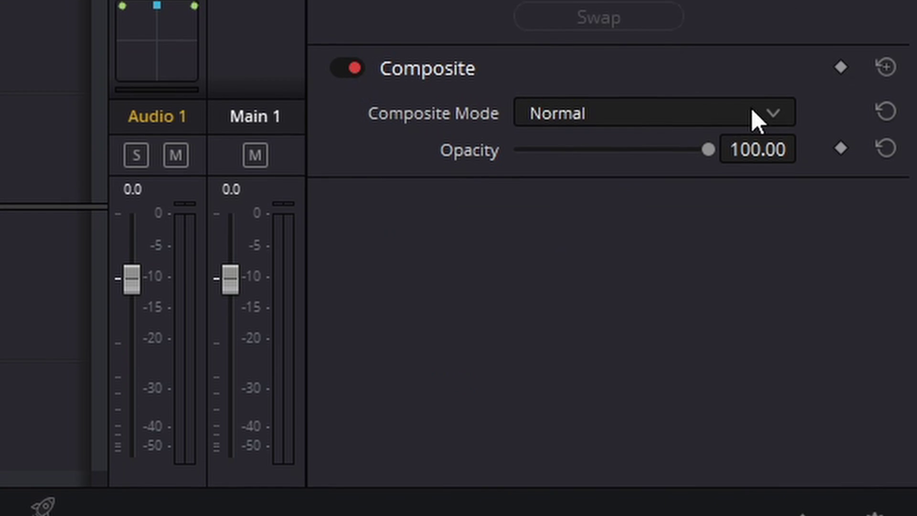
left_click(751, 108)
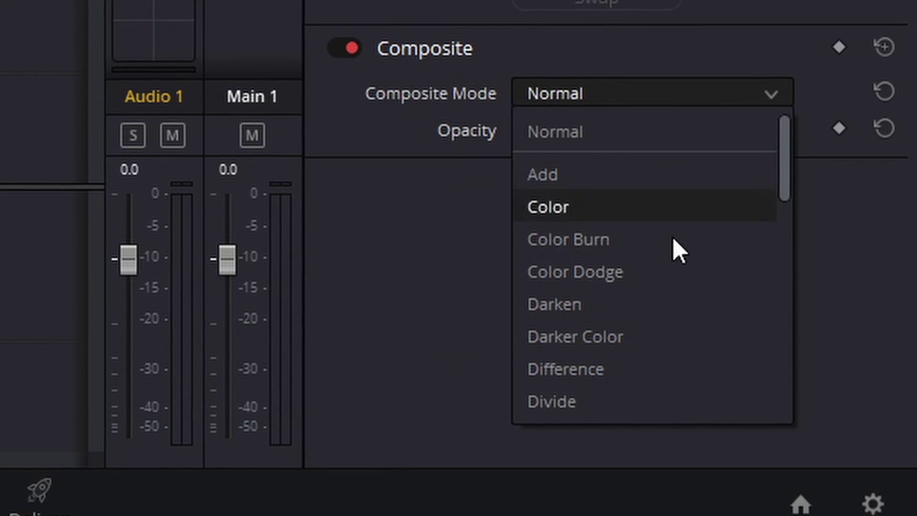
left_click(630, 206)
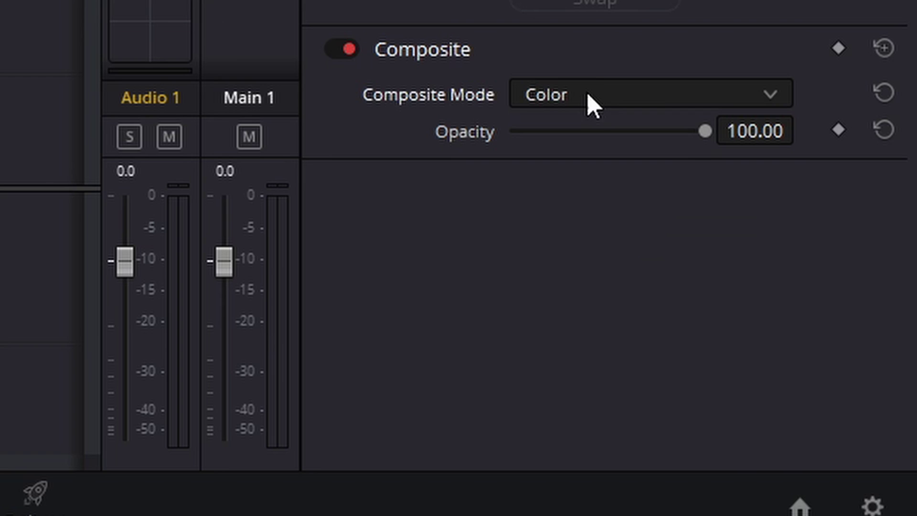
left_click(604, 97)
left_click(585, 184)
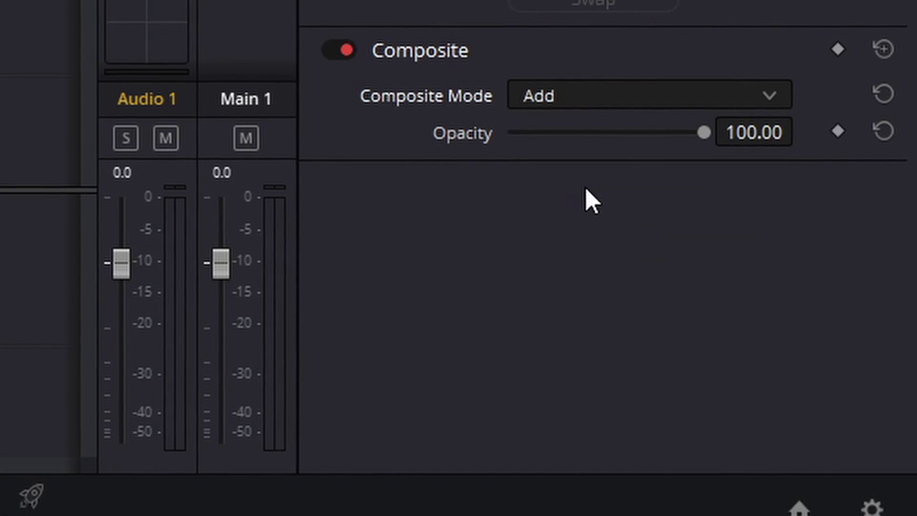
left_click(584, 97)
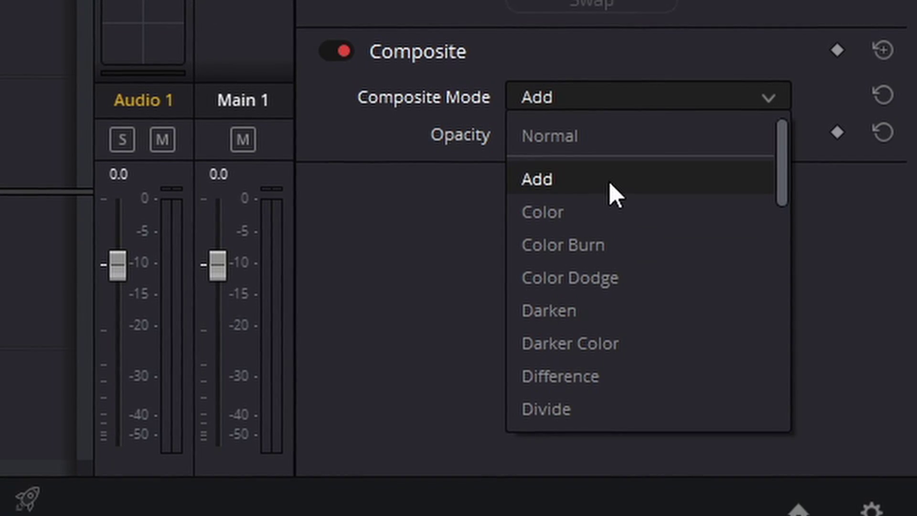
scroll(628, 256, "down", 4)
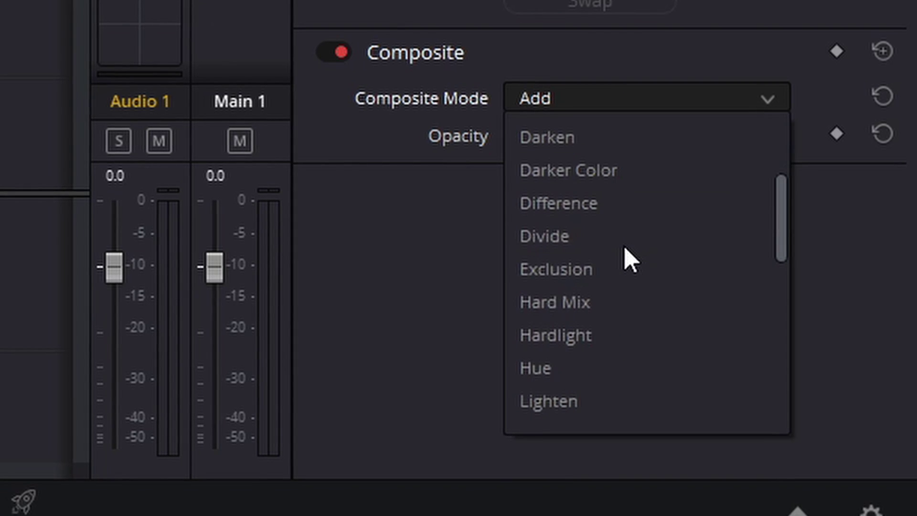
scroll(627, 256, "down", 3)
scroll(627, 256, "down", 3)
scroll(627, 257, "down", 3)
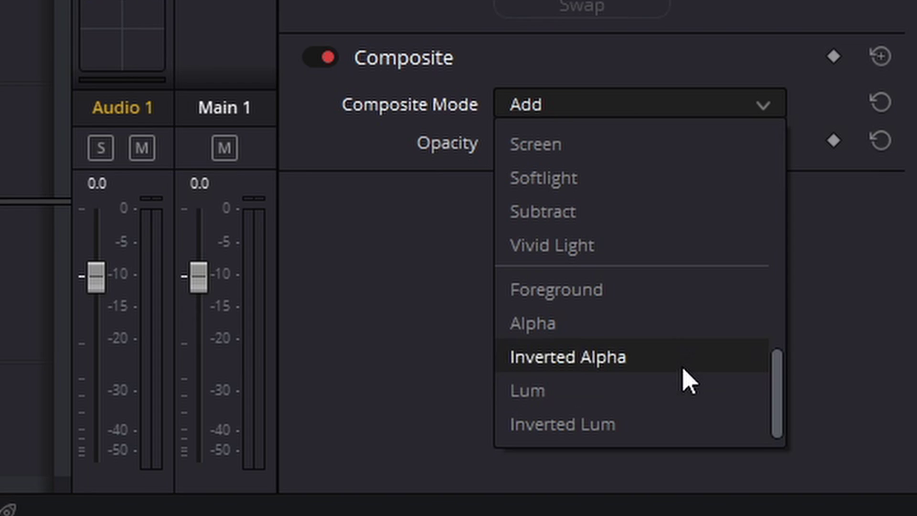
left_click(682, 331)
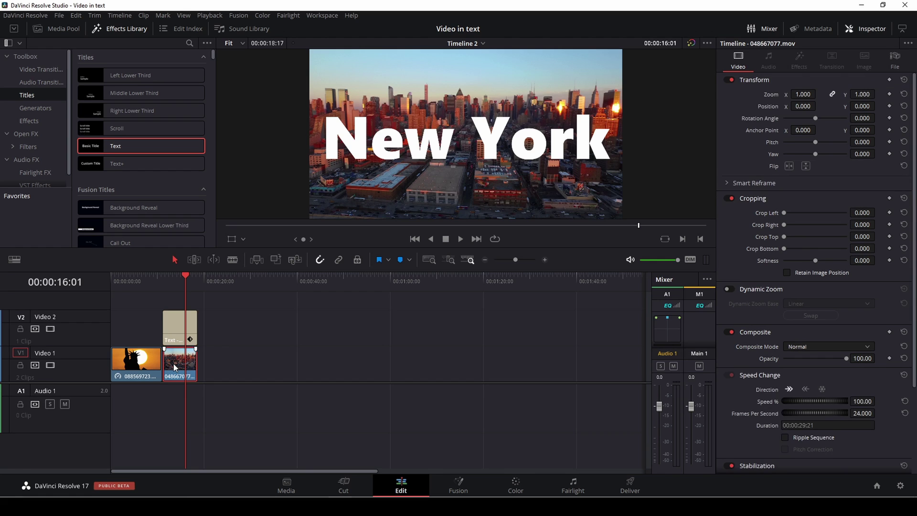
Move the Text clip down to V1 and the city clip up onto V2 above it
left_click_drag(173, 362, 226, 360)
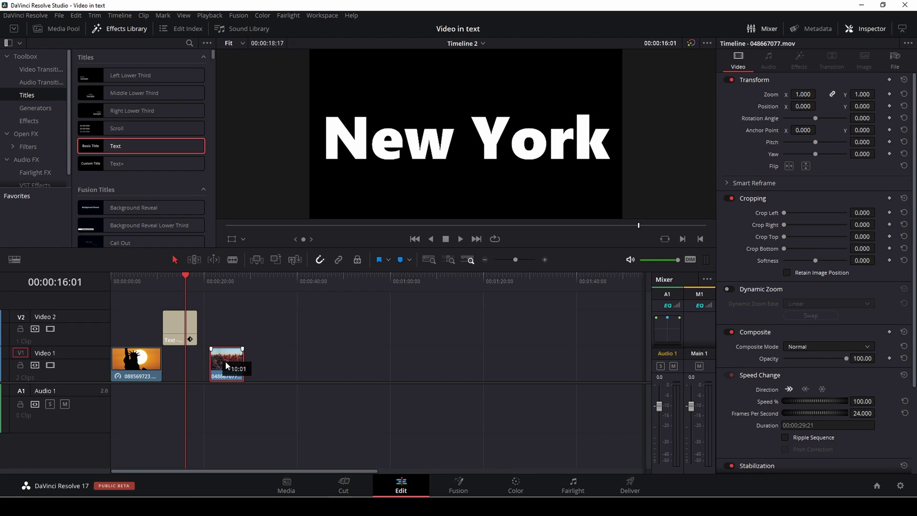
left_click(172, 339)
left_click_drag(172, 339, 182, 355)
mouse_move(233, 367)
left_mouse_down()
mouse_move(231, 330)
mouse_move(198, 331)
left_mouse_up()
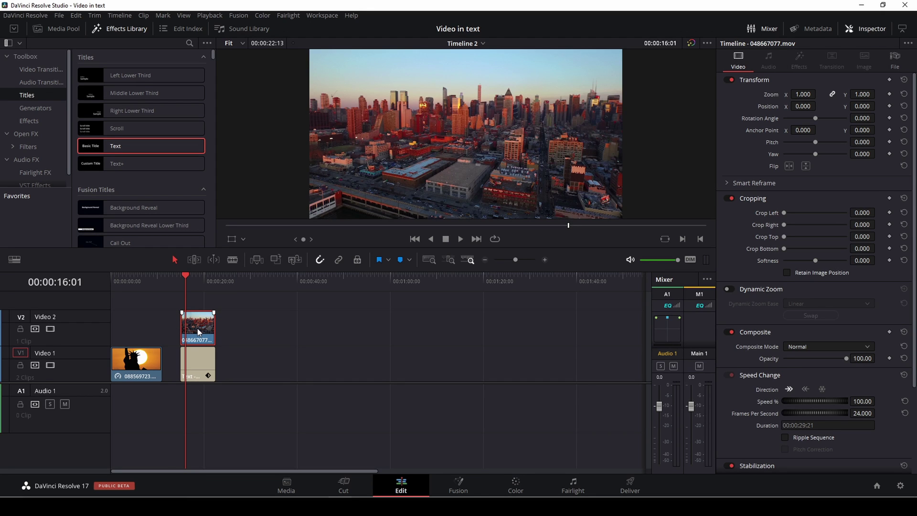
Set the city clip's composite mode to Foreground, shift its position inside the letters, and move both clips over the statue shot
left_click(817, 346)
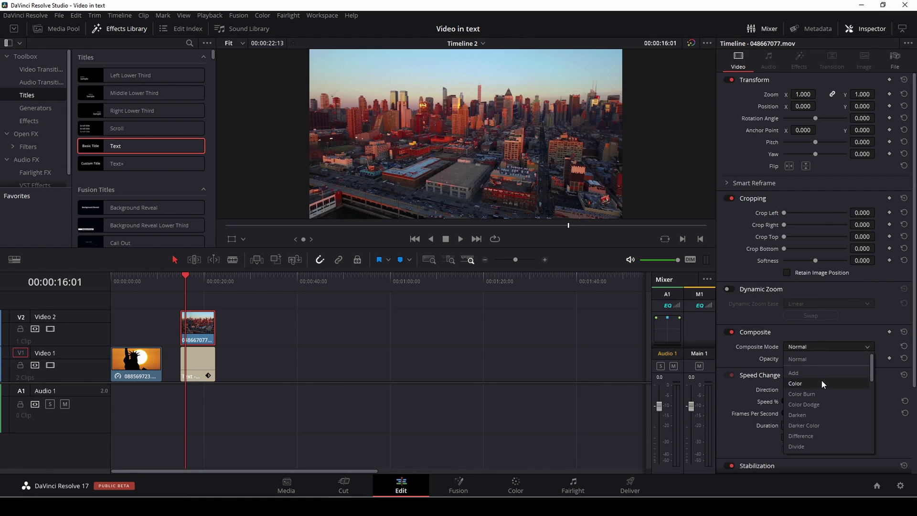
scroll(821, 379, "down", 5)
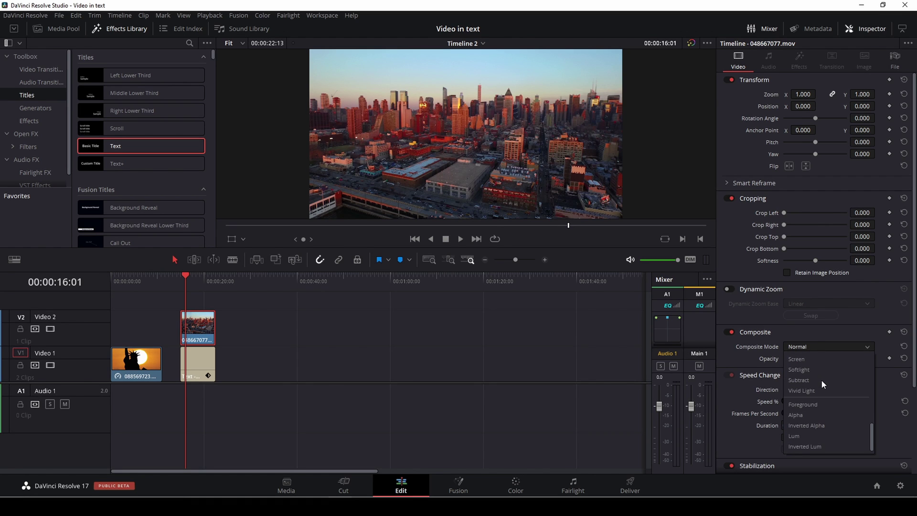
left_click(826, 407)
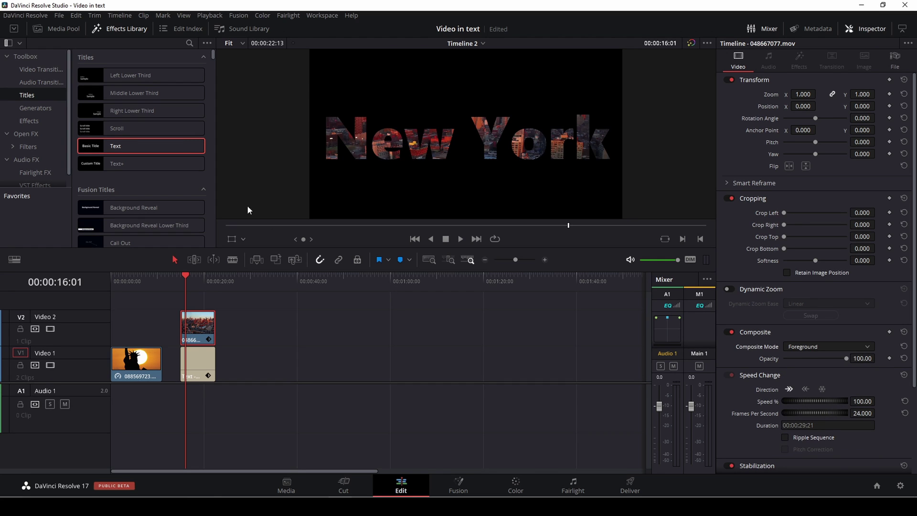
key("space")
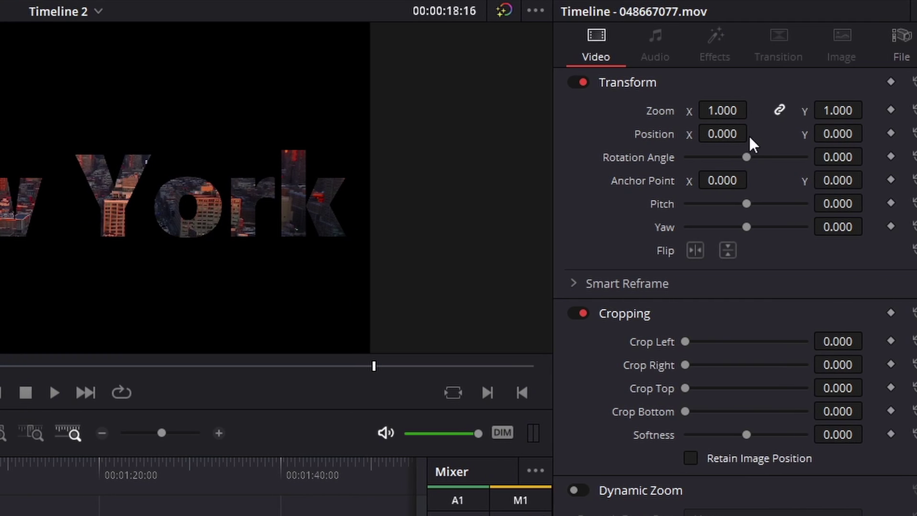
mouse_move(802, 106)
left_mouse_down()
mouse_move(788, 106)
mouse_move(806, 133)
left_mouse_up()
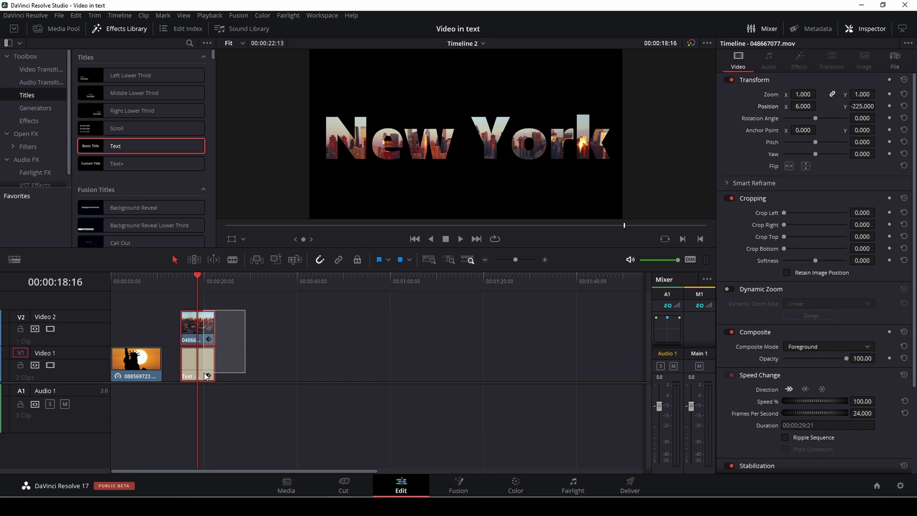
mouse_move(208, 330)
left_mouse_down()
mouse_move(195, 307)
mouse_move(153, 302)
left_mouse_up()
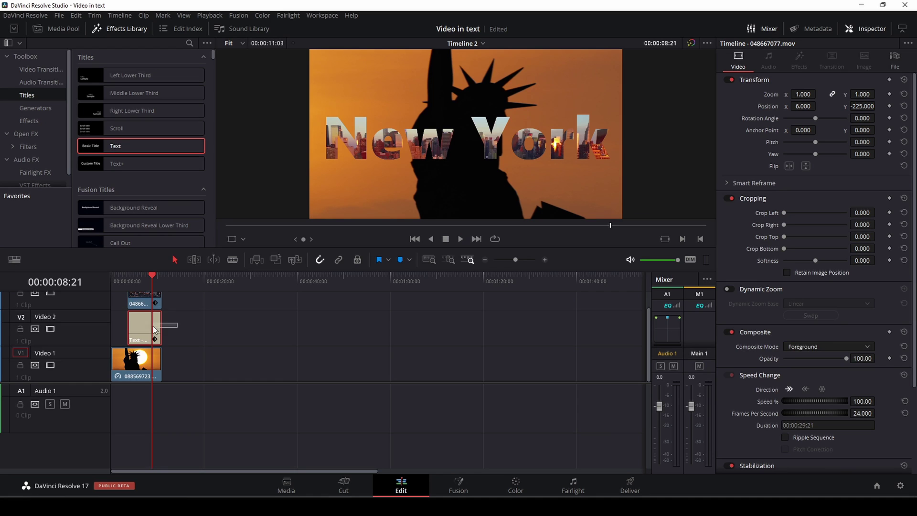
Move the title pair right and place a Solid Color generator on V1 beneath it
left_click_drag(138, 303, 203, 311)
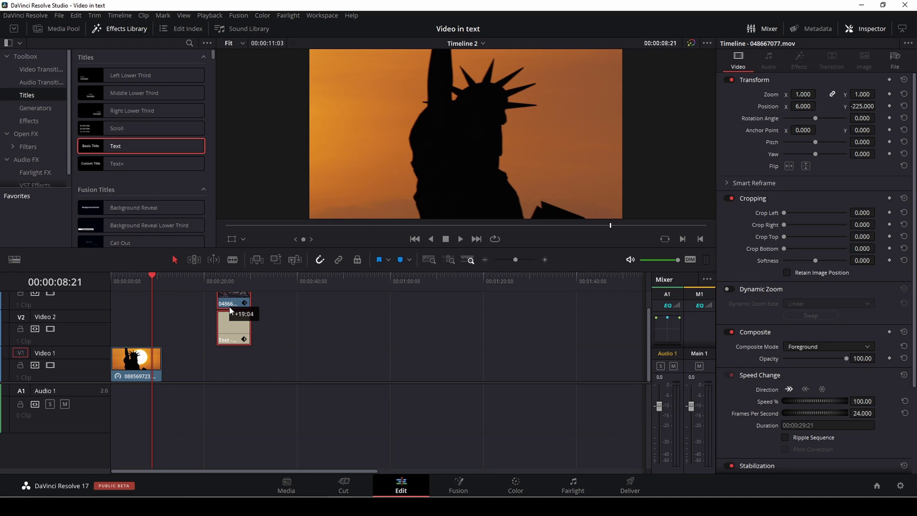
left_click(26, 112)
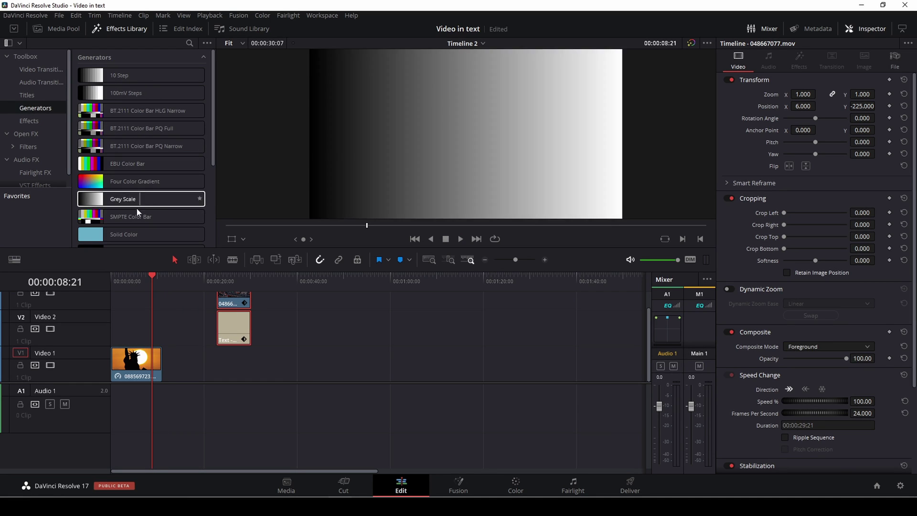
left_click(131, 235)
left_click_drag(131, 236, 328, 364)
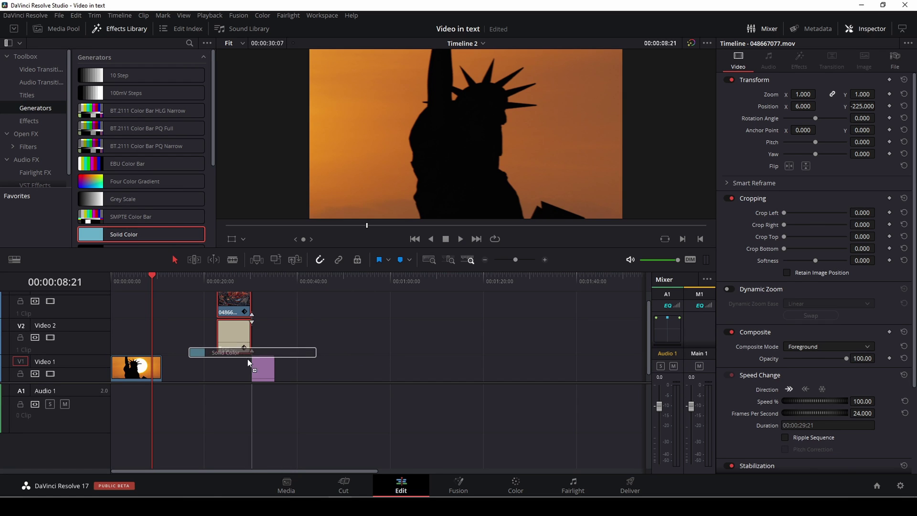
mouse_move(249, 362)
left_mouse_down()
mouse_move(219, 362)
mouse_move(259, 366)
left_mouse_up()
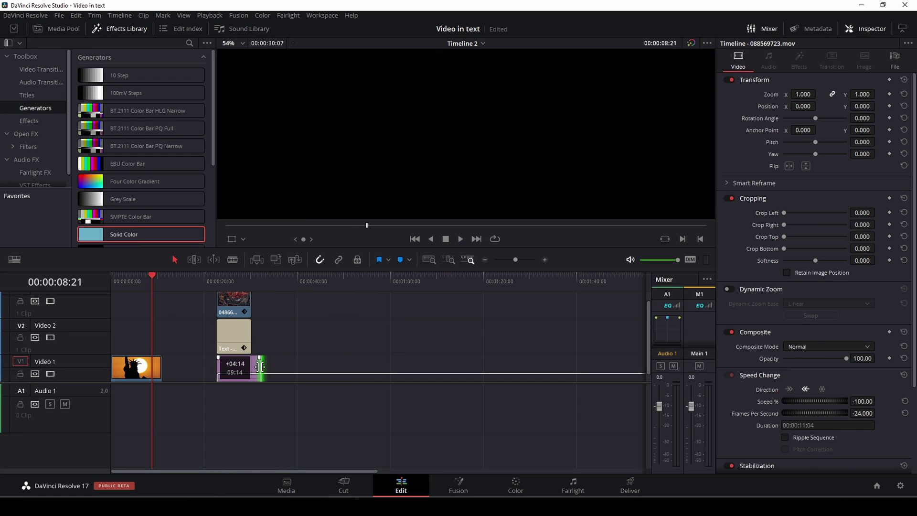
left_click(235, 281)
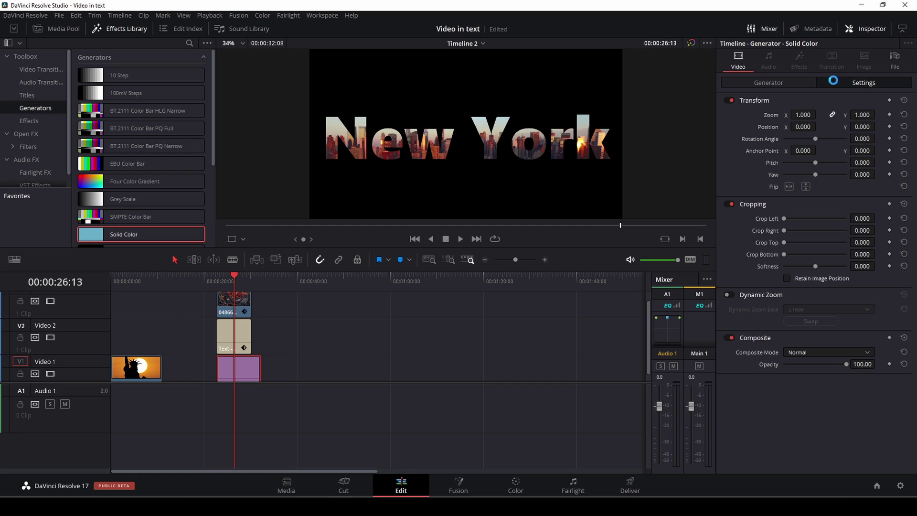
Set the generator's colour to bright green and confirm
left_click(769, 82)
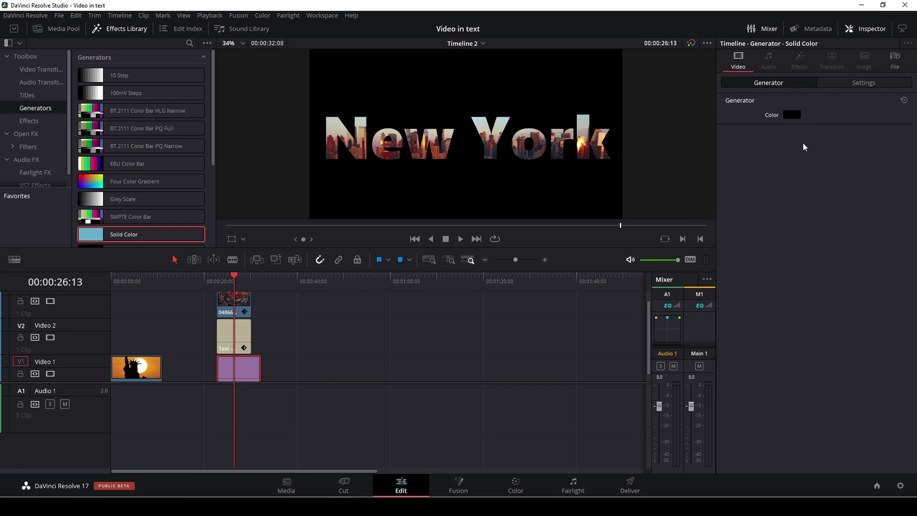
left_click(792, 114)
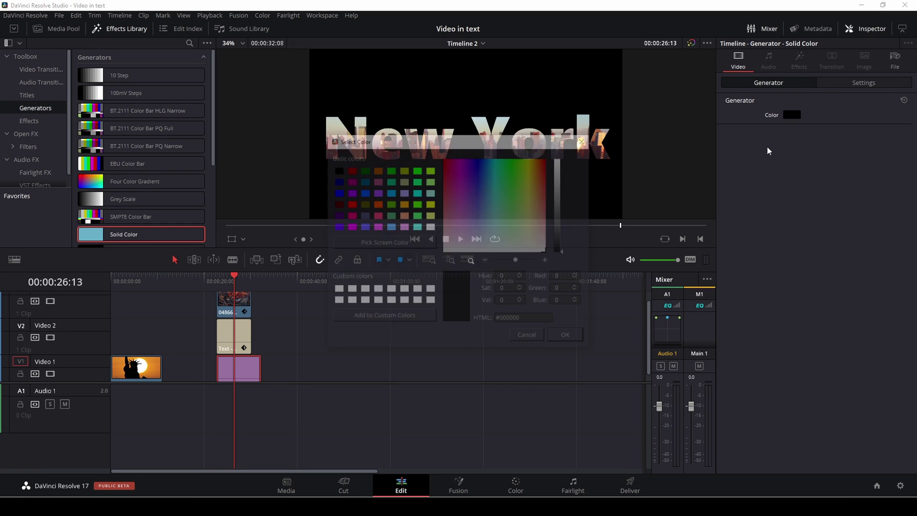
left_click(417, 204)
left_click(566, 338)
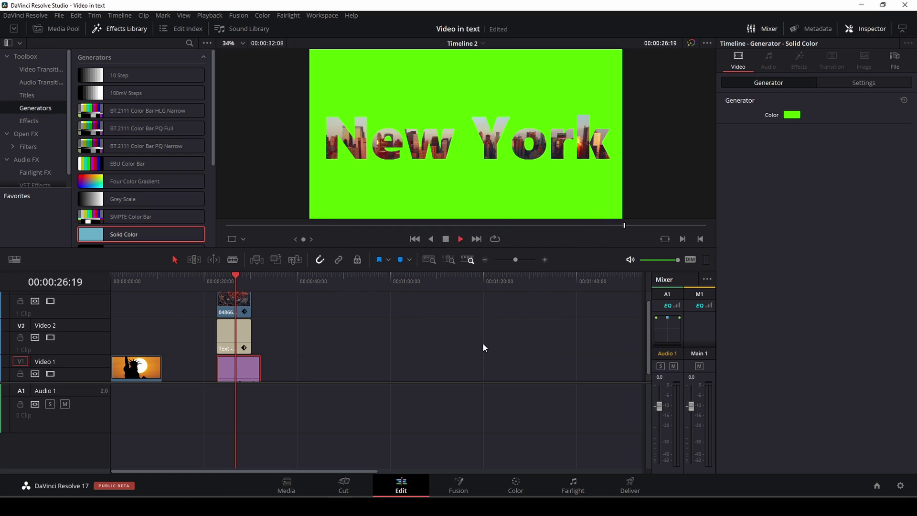